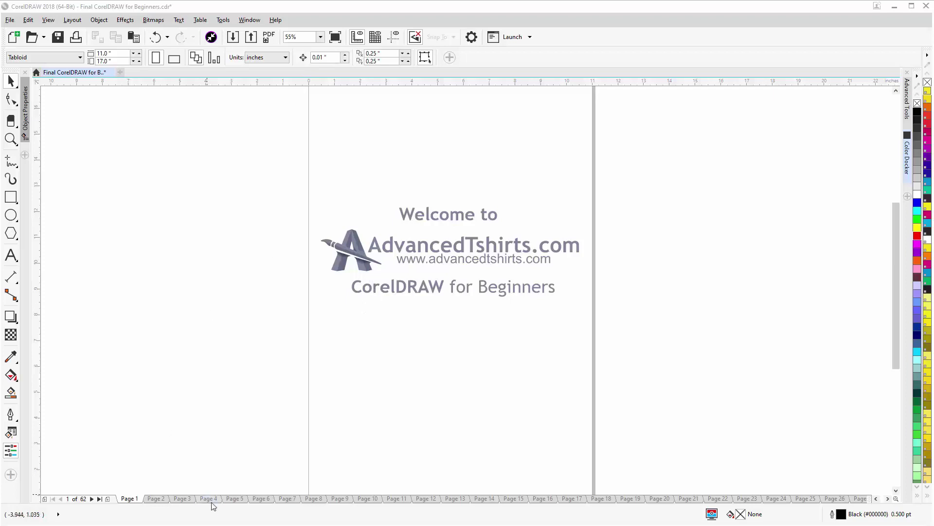
Examine the outline properties chart on page 31, including the Outline Components line and the Square and Round end cap samples
drag(211, 500, 212, 501)
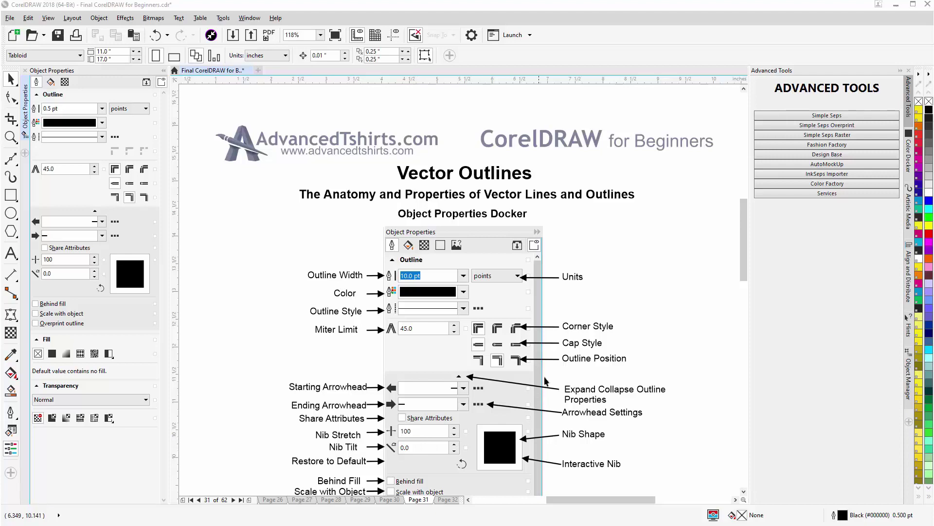
drag(741, 210, 742, 263)
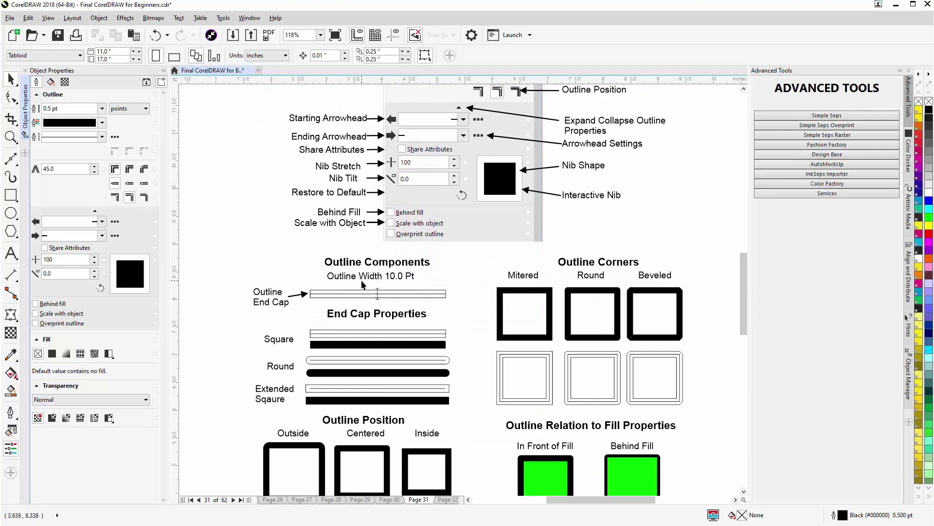
scroll(362, 282, up, 3)
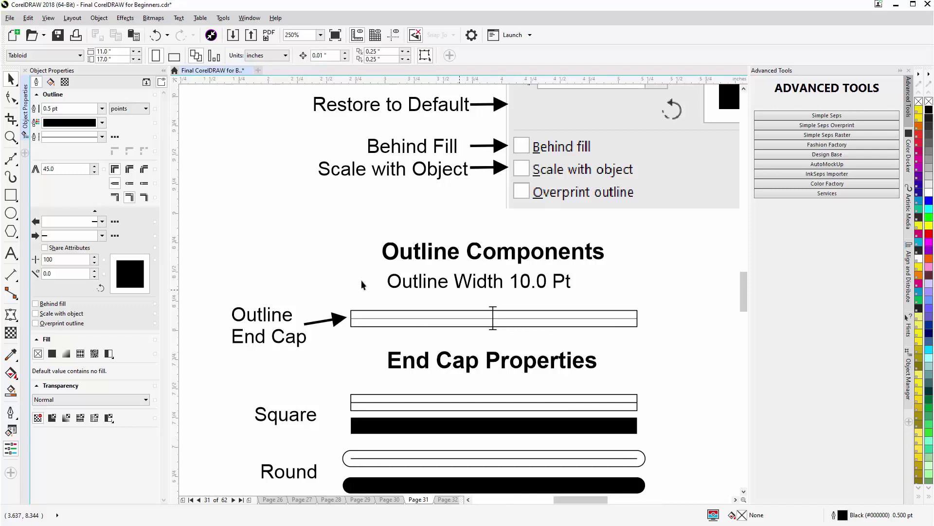
click(433, 322)
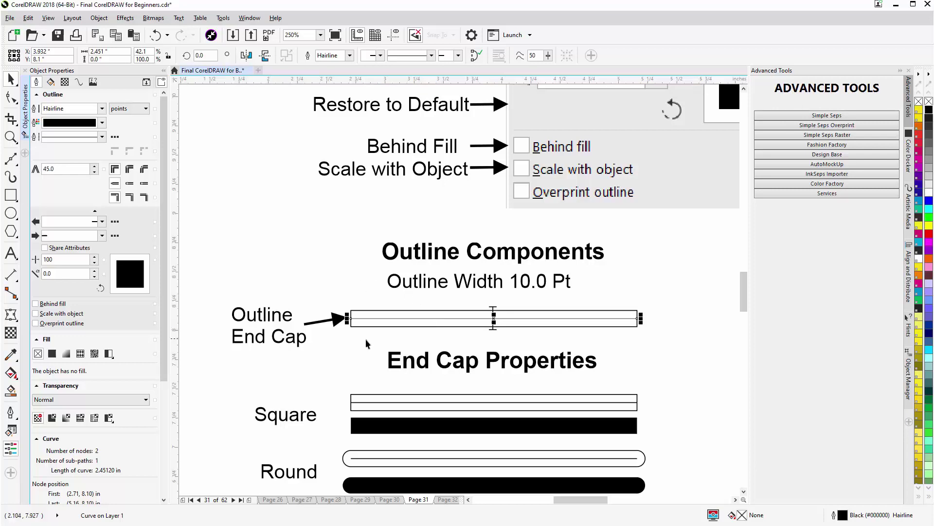
drag(744, 280, 745, 294)
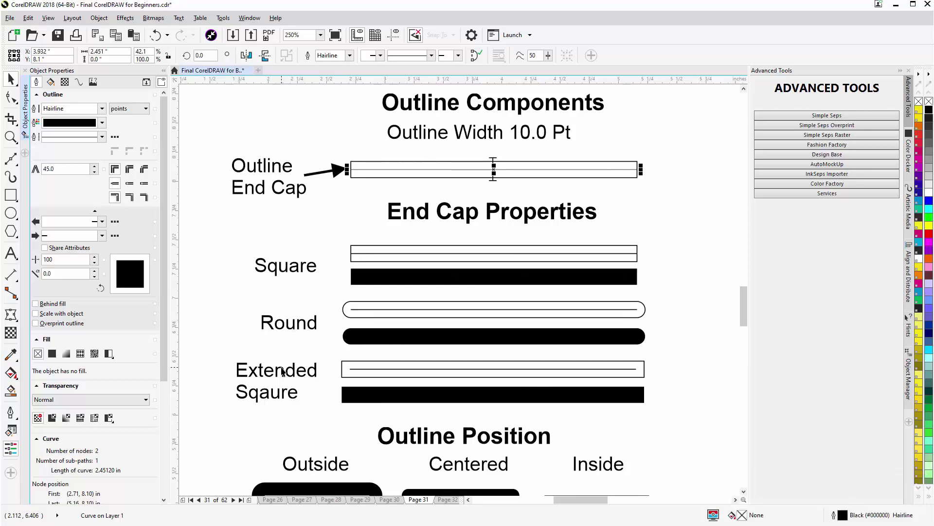
click(355, 275)
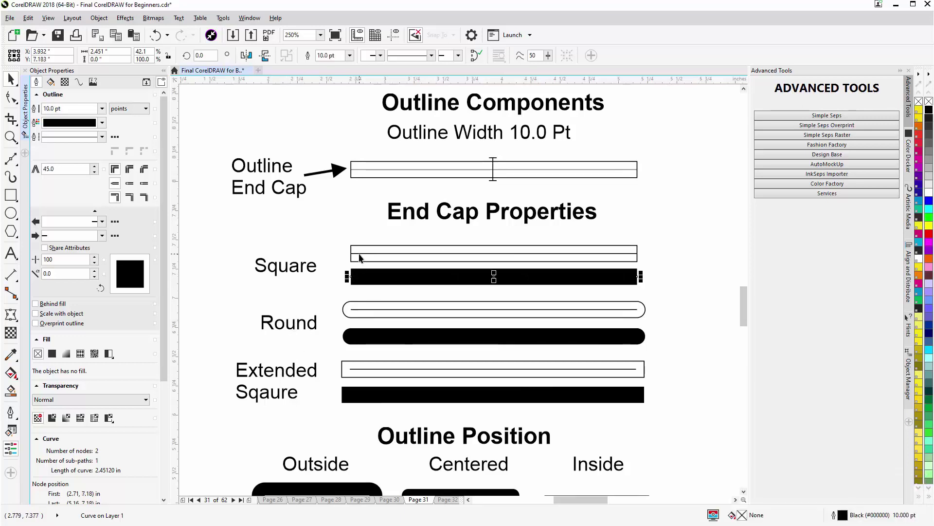
click(355, 310)
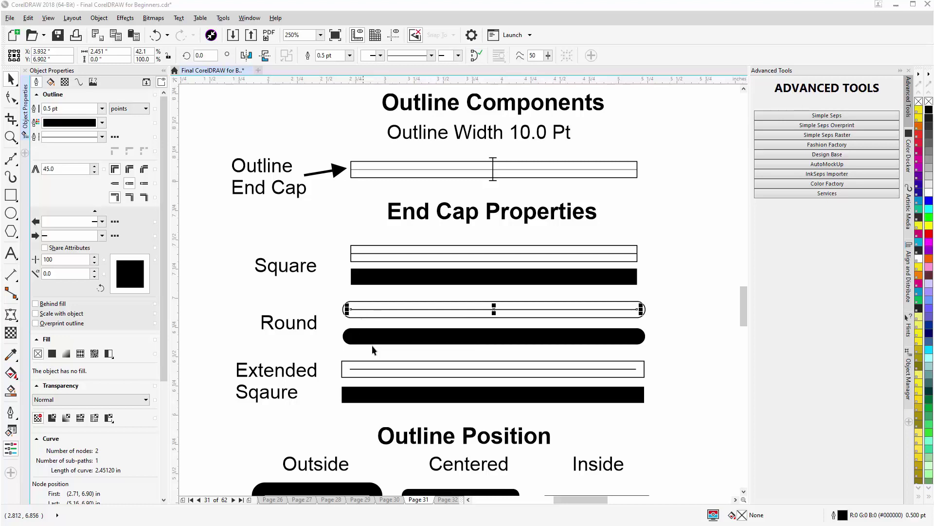
click(411, 339)
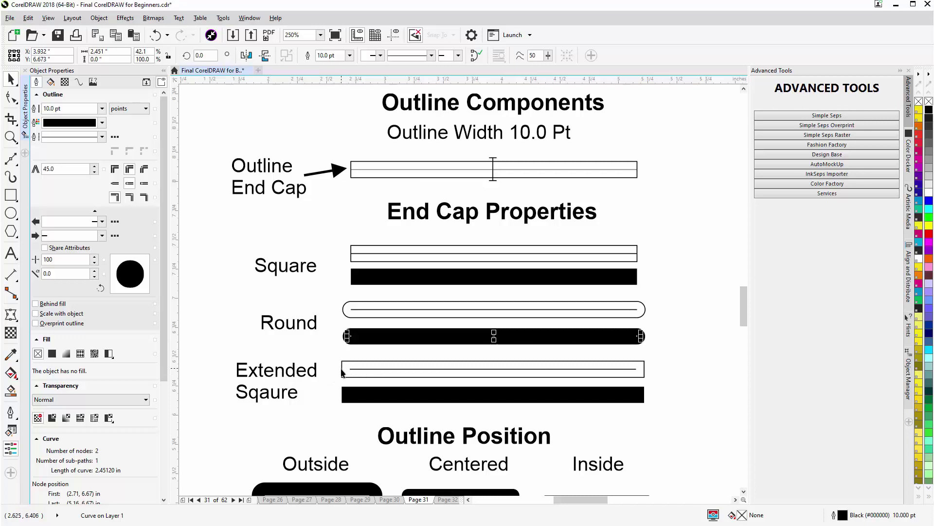
Set the outline width of the solid Extended Square sample bar to 15 pt and deselect it
click(385, 398)
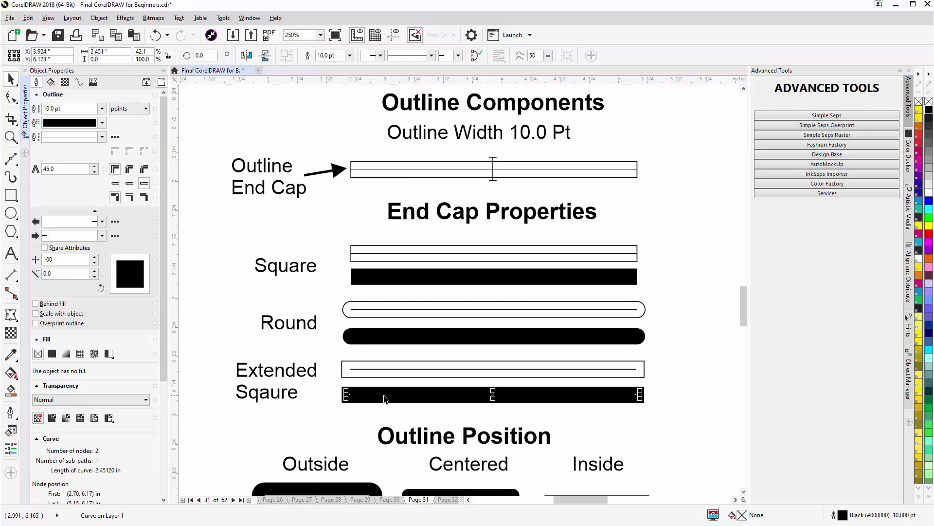
click(67, 107)
text(15)
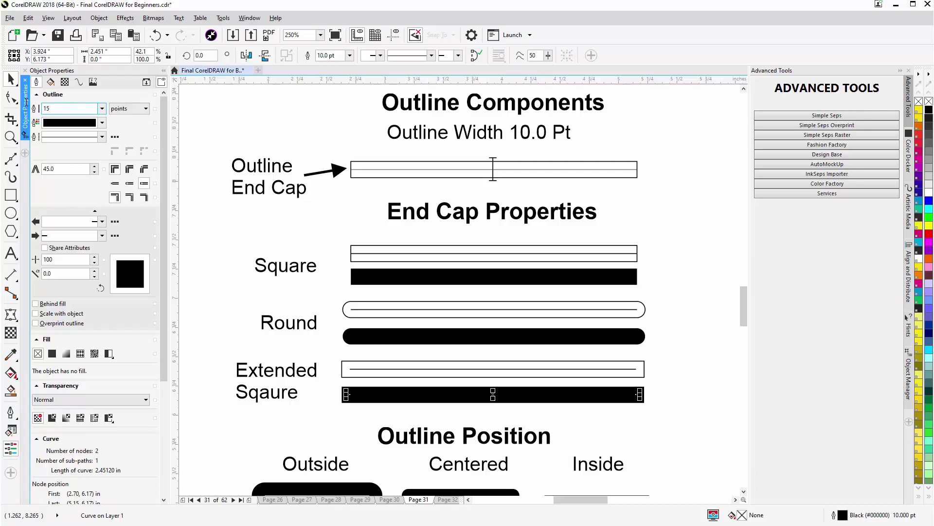
key(Return)
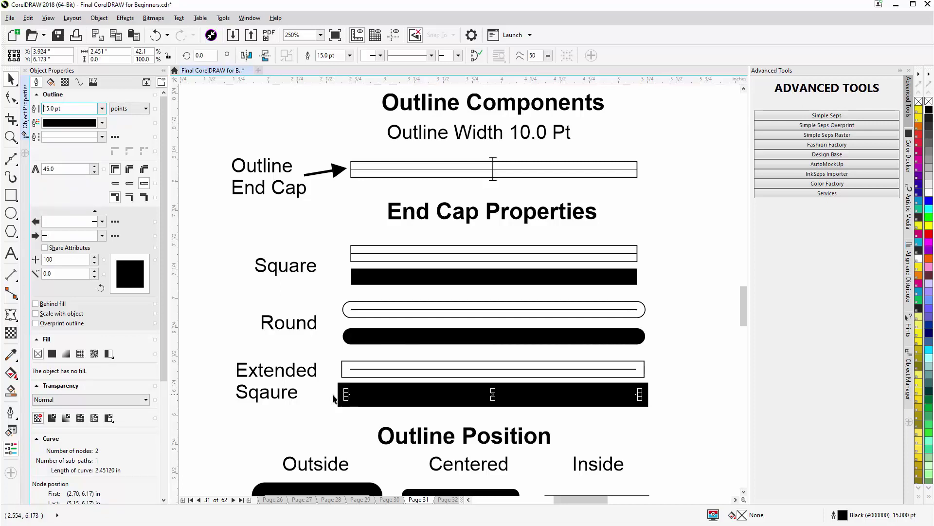
click(376, 395)
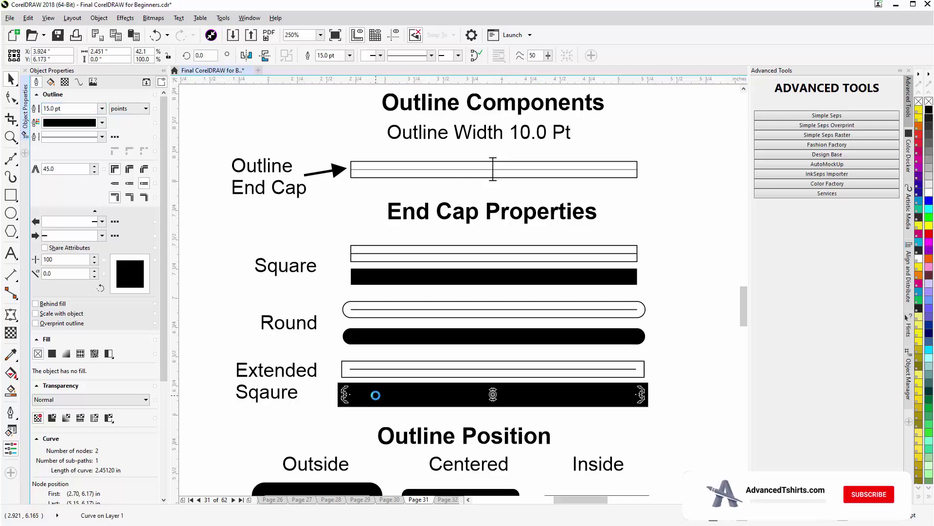
click(313, 417)
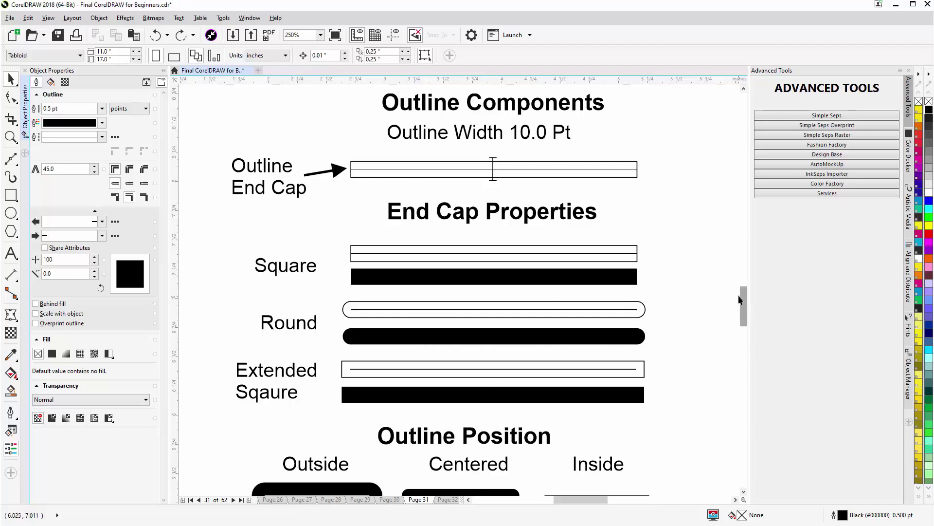
Compare the three thick Outline Position squares and set the outline position of the Inside square to outside
drag(744, 295, 747, 324)
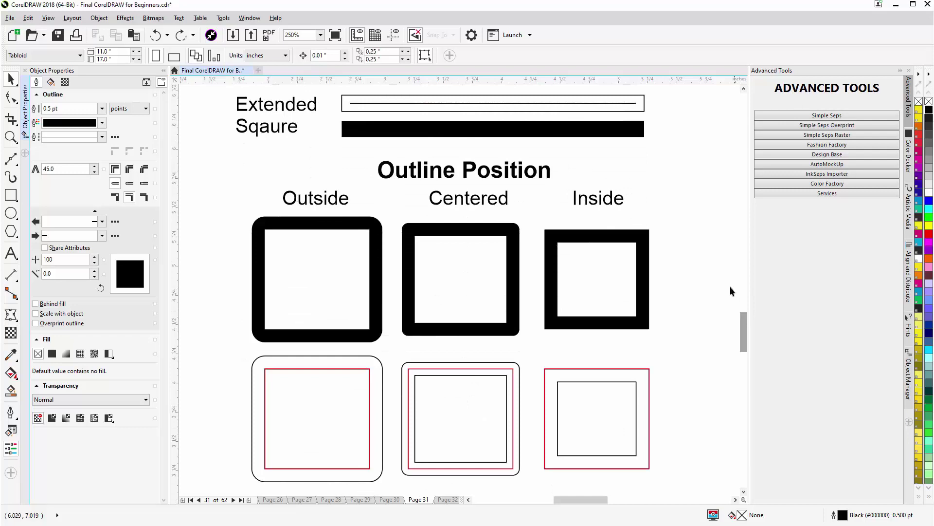
click(309, 278)
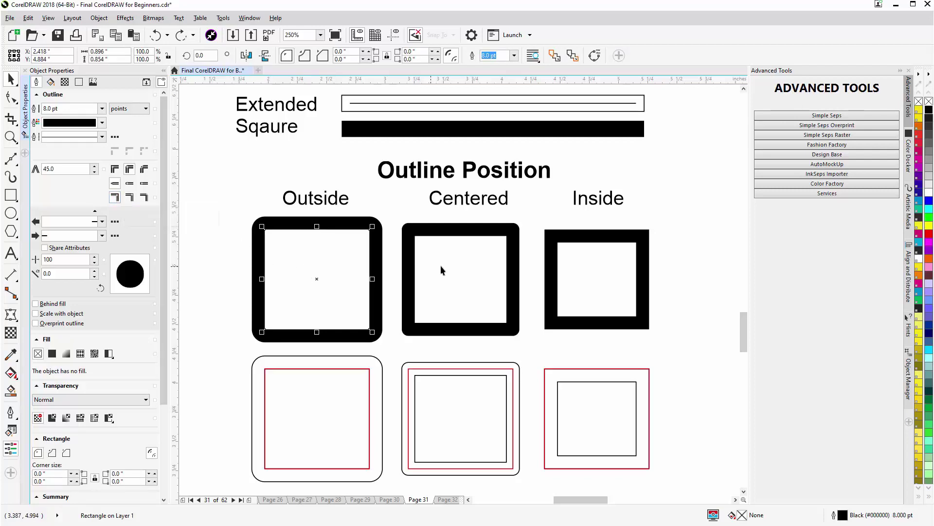
click(465, 267)
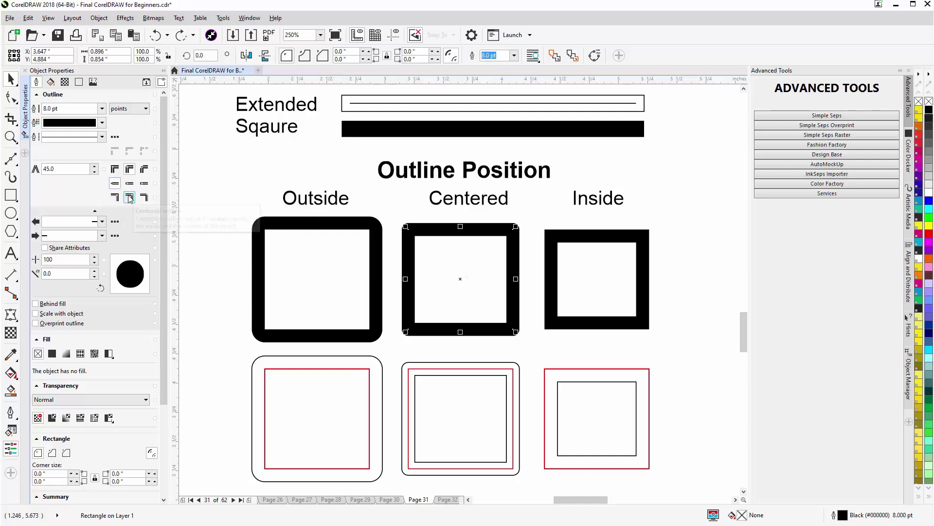
click(591, 289)
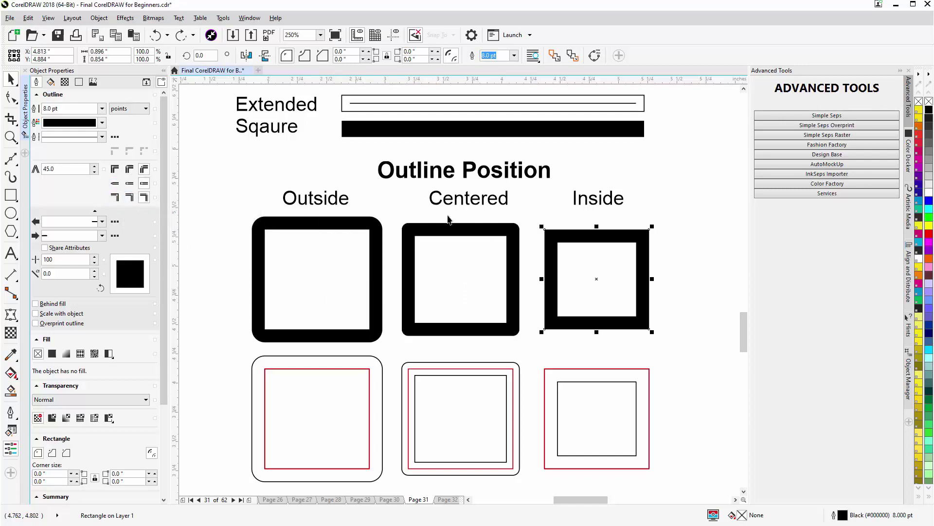
click(116, 198)
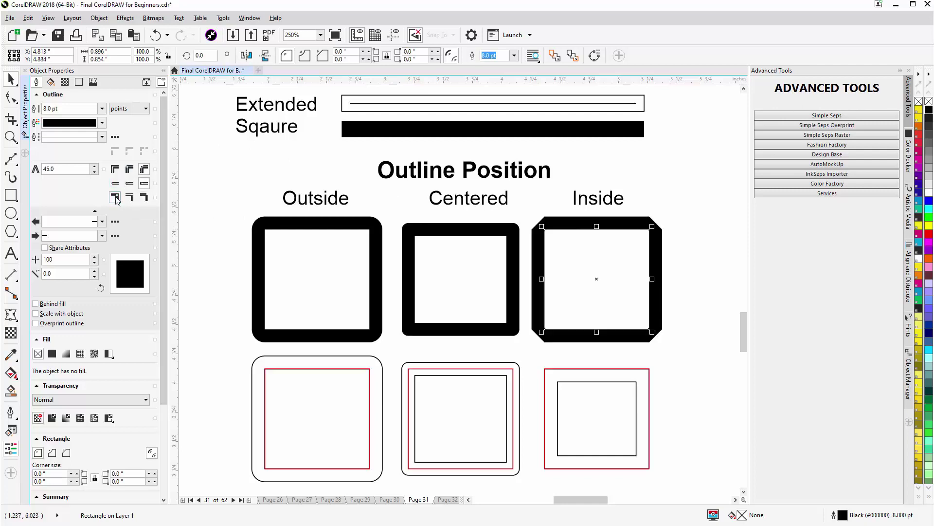
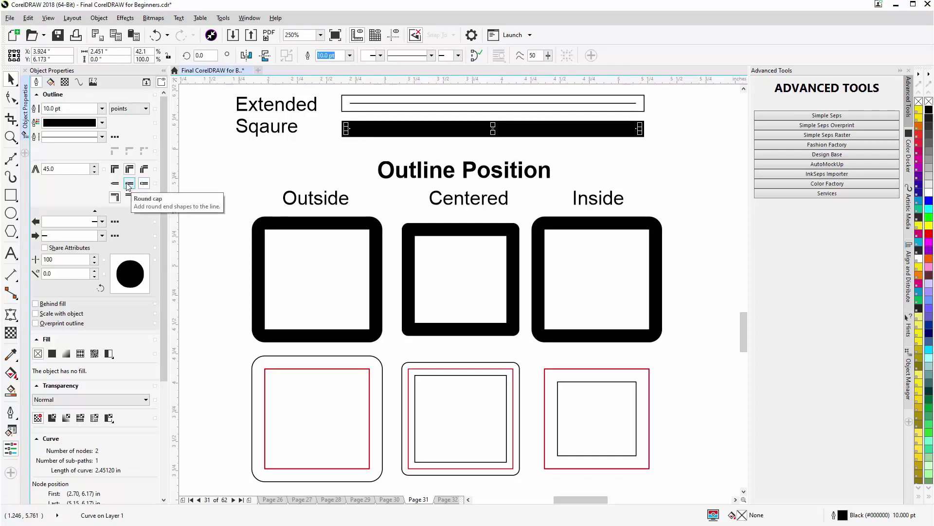
Try a round cap on the solid Extended Square bar and set its line cap to square
click(129, 185)
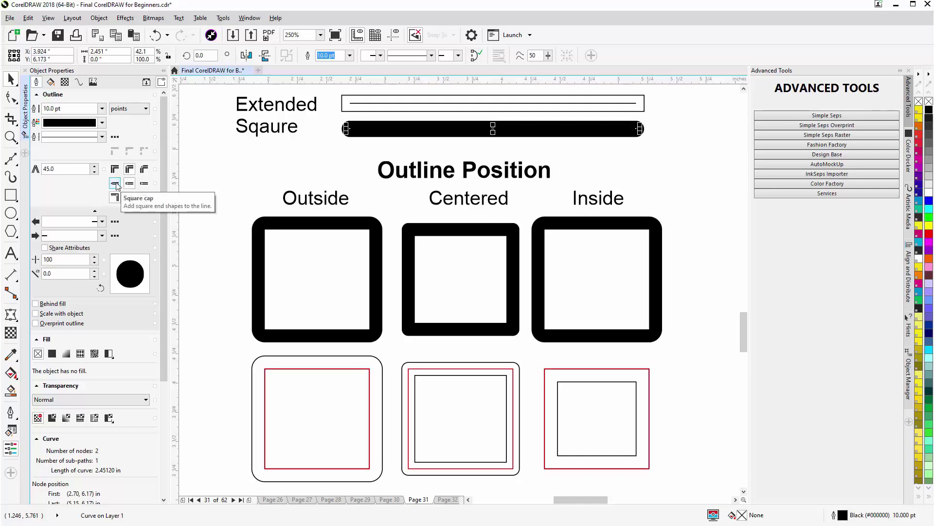
click(115, 184)
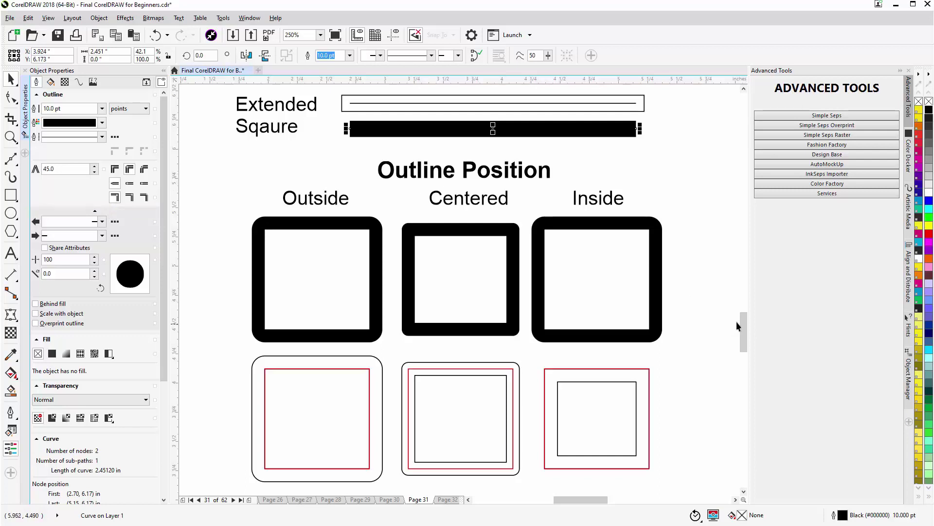
Inspect the outline position diagrams, checking each red path against the black outline boundaries for outside, centered and inside
drag(746, 317, 748, 335)
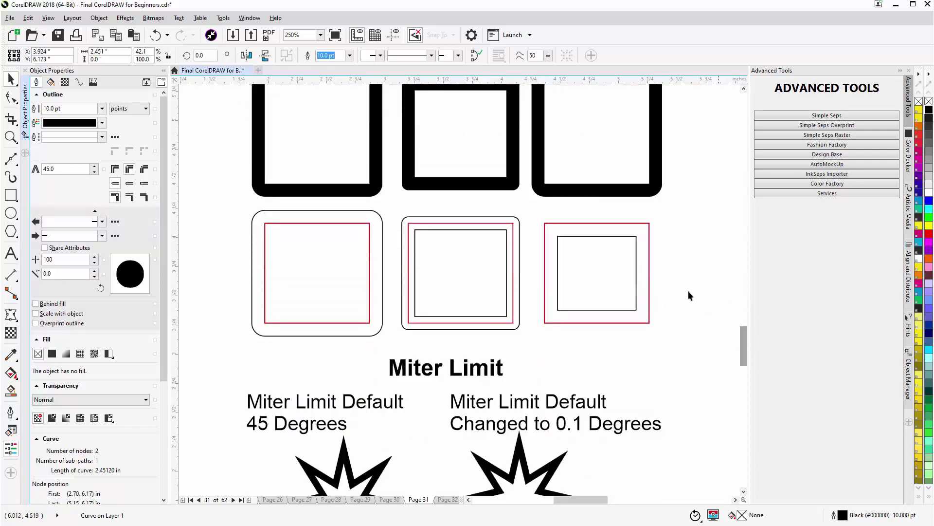
click(337, 222)
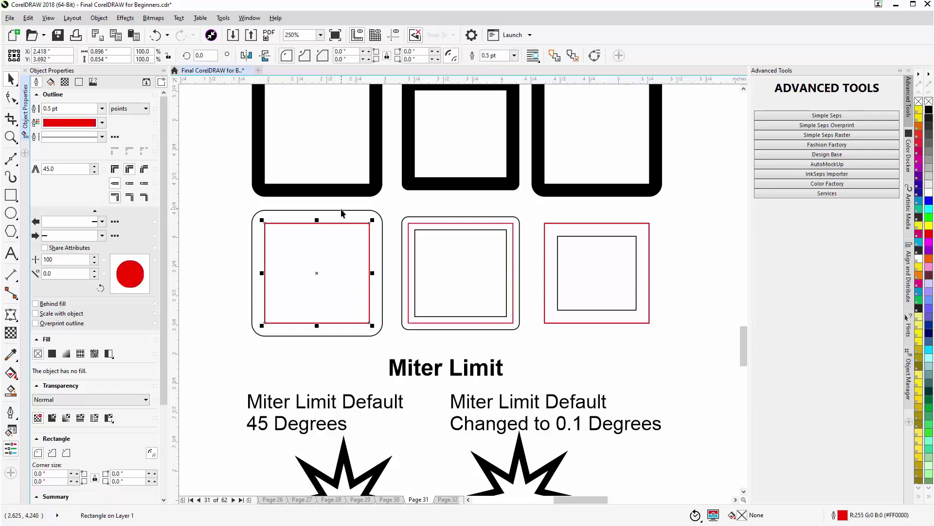
click(418, 227)
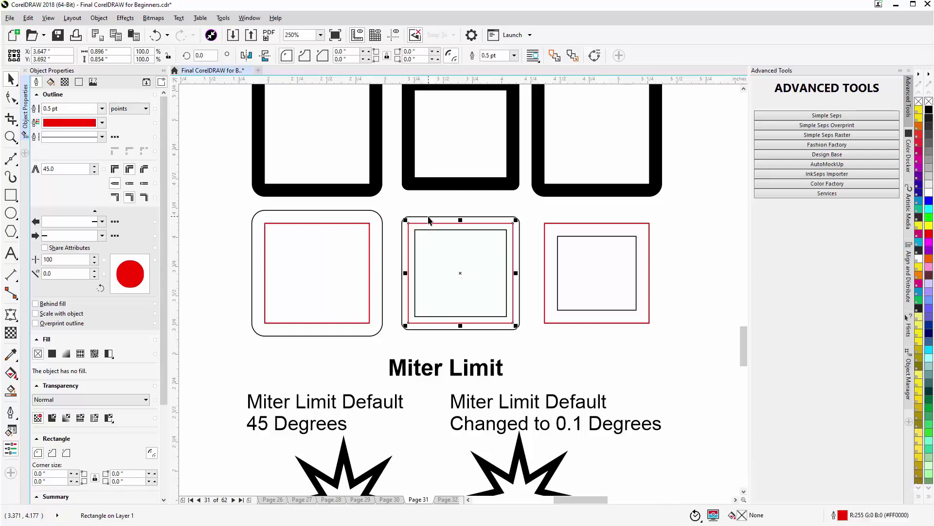
click(572, 222)
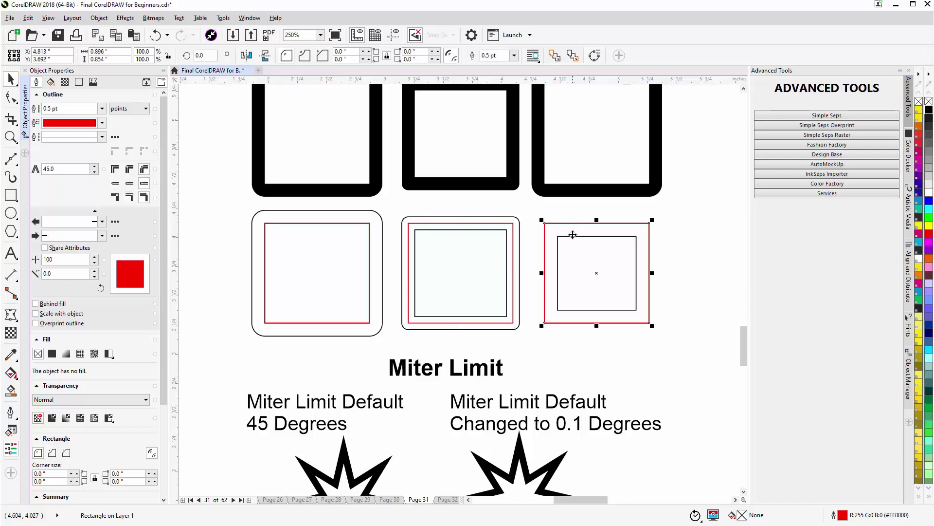
key(ctrl+z)
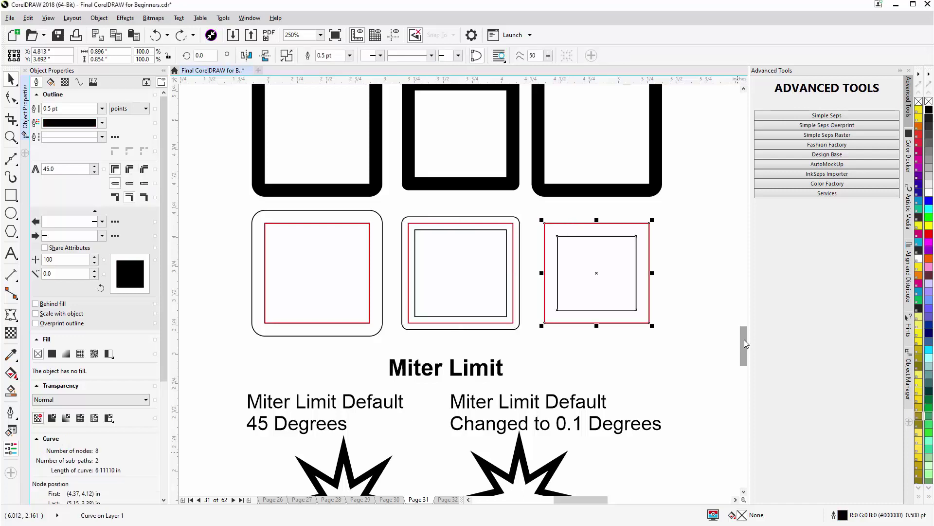
Compare the two Miter Limit stars and set the miter limit of the star under "45 Degrees" to 45
drag(744, 339, 744, 353)
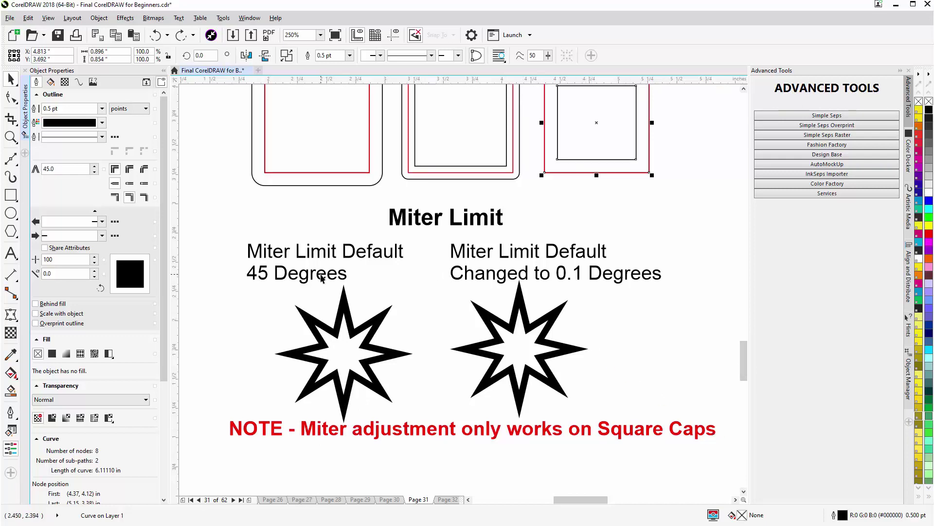
click(349, 313)
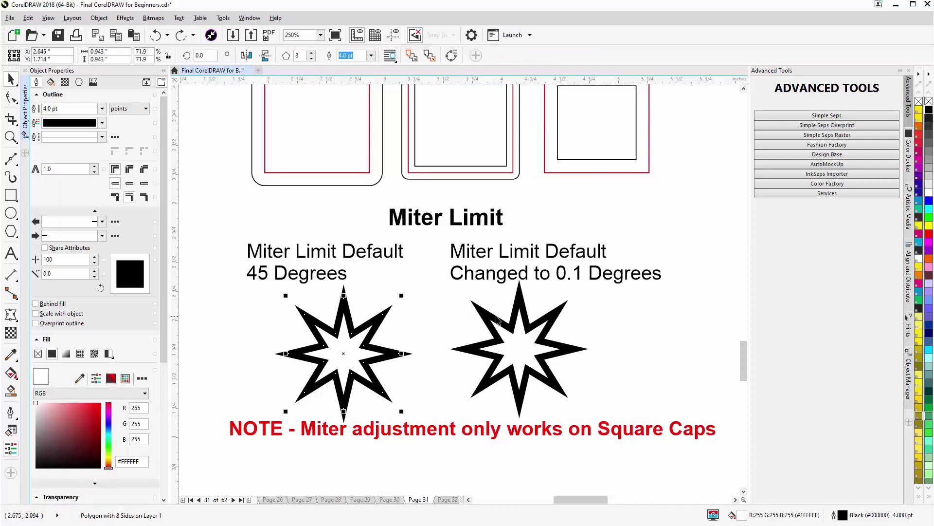
click(520, 315)
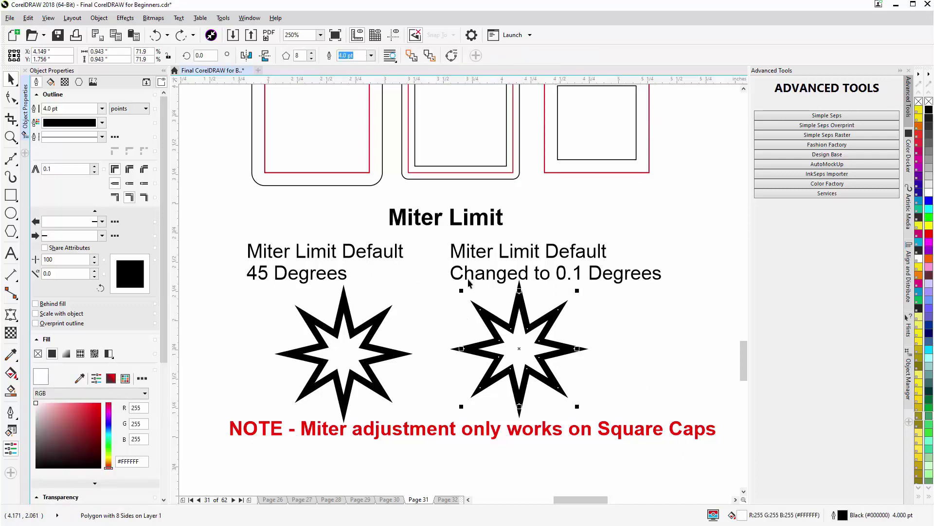
click(349, 317)
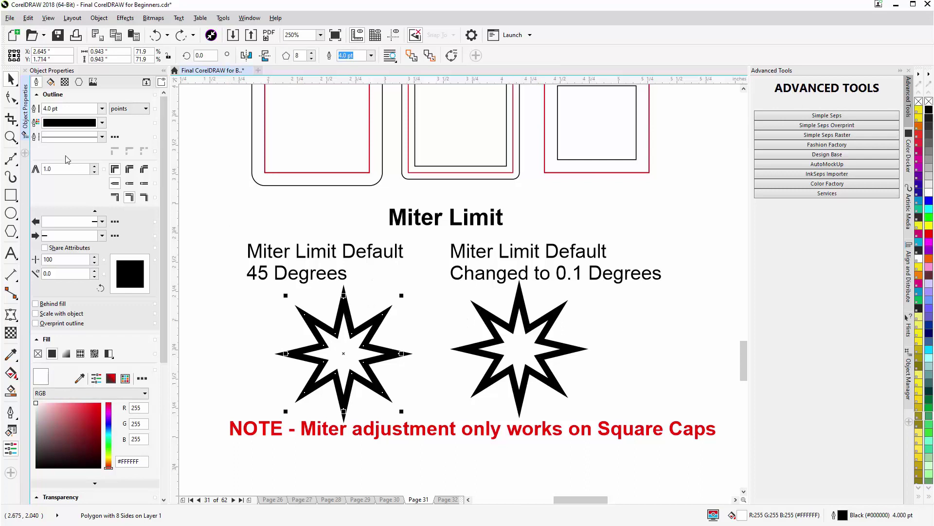
drag(62, 169, 25, 174)
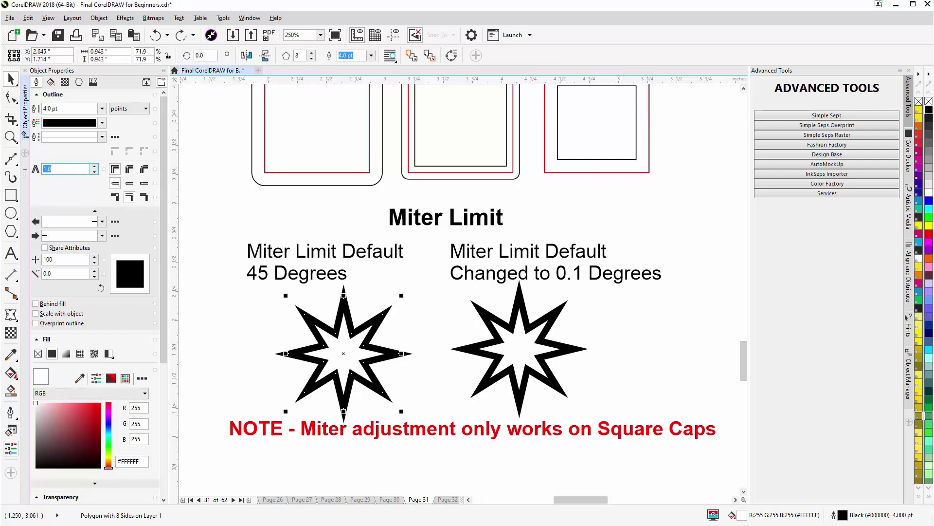
text(45)
key(Return)
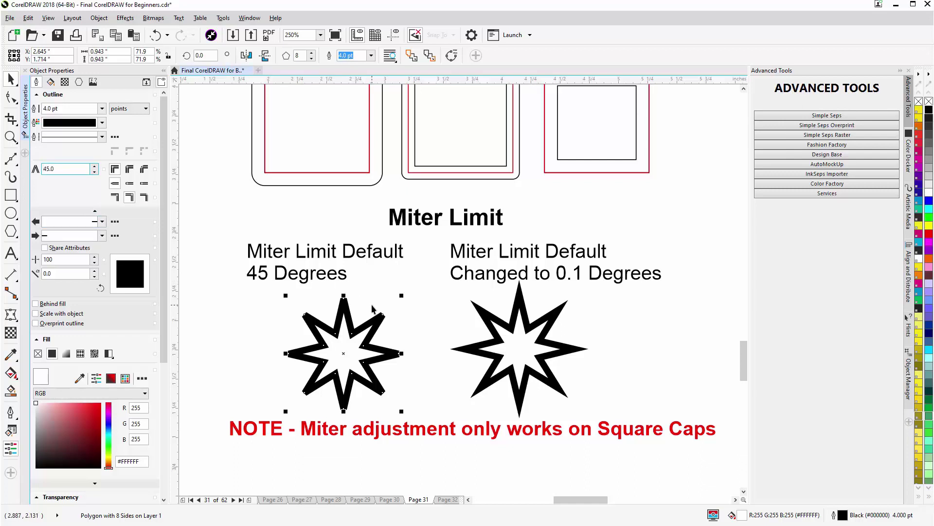
click(392, 317)
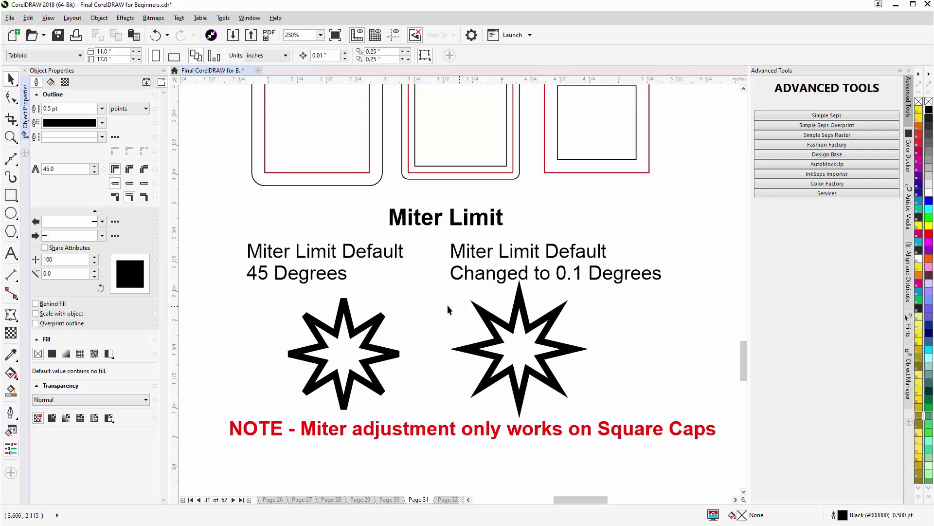
Set the miter limit of the star under "45 Degrees" to 1
click(372, 326)
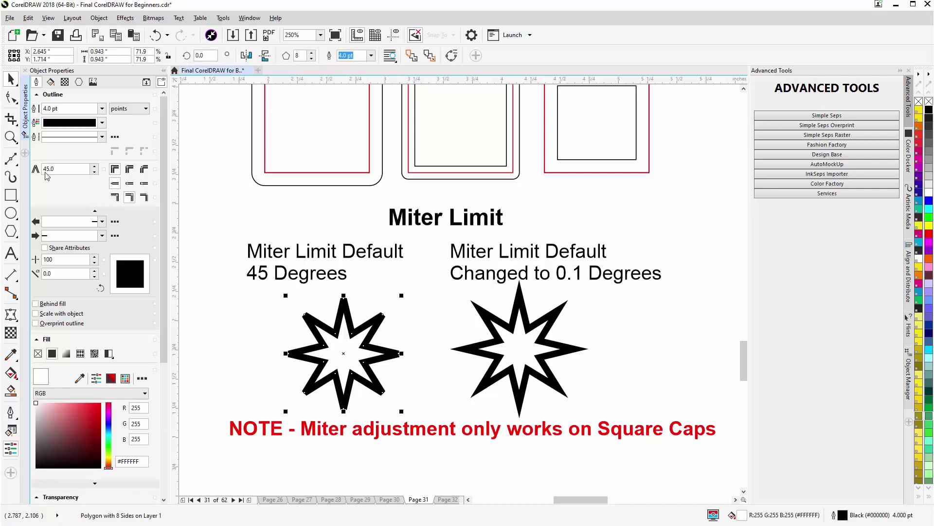
drag(60, 170, 41, 169)
text(1)
key(Return)
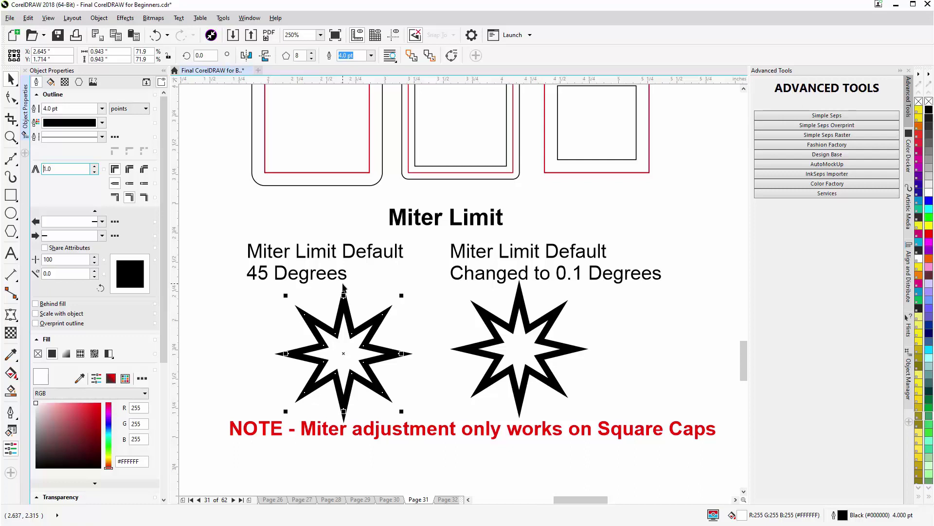
Restore the miter limit of the star under "45 Degrees" to 45
click(361, 344)
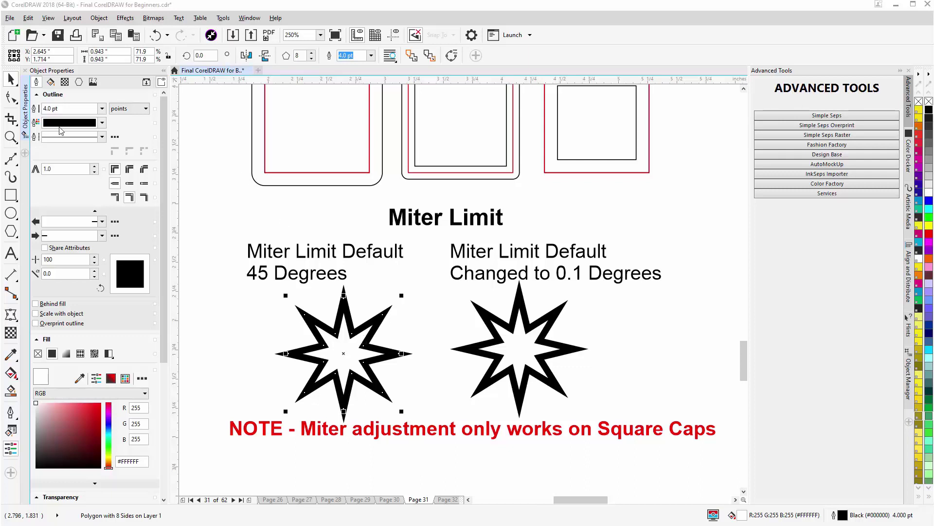
drag(61, 171, 28, 172)
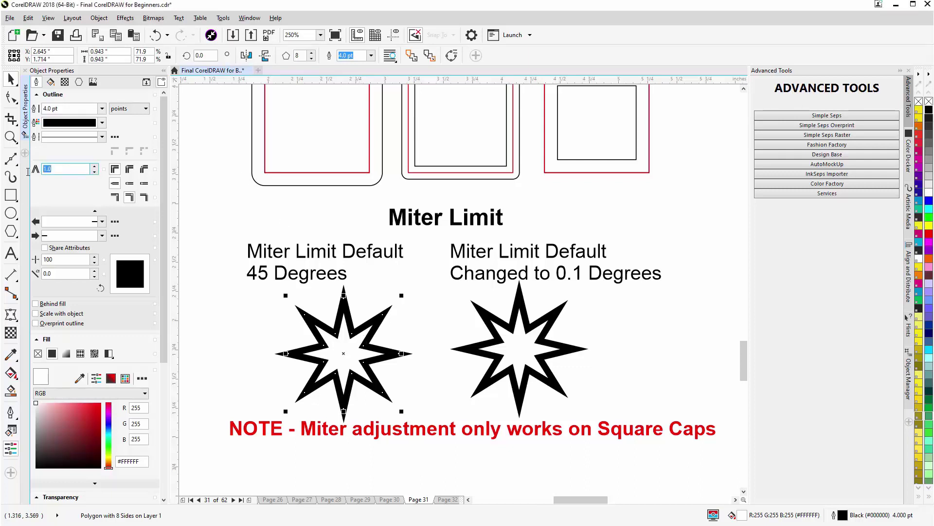
text(45)
key(Return)
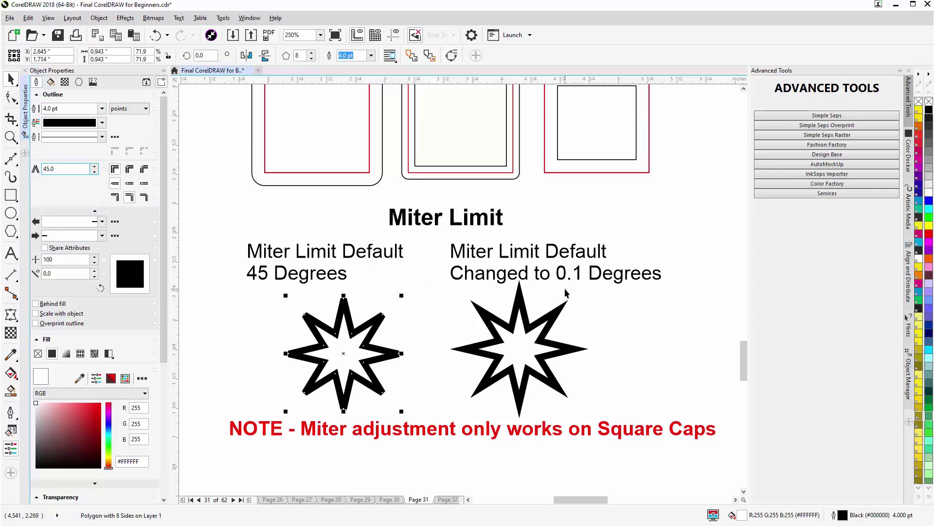
Try round outline corners on the solid square under "Mitered" and set its corners to beveled
scroll(459, 289, down, 4)
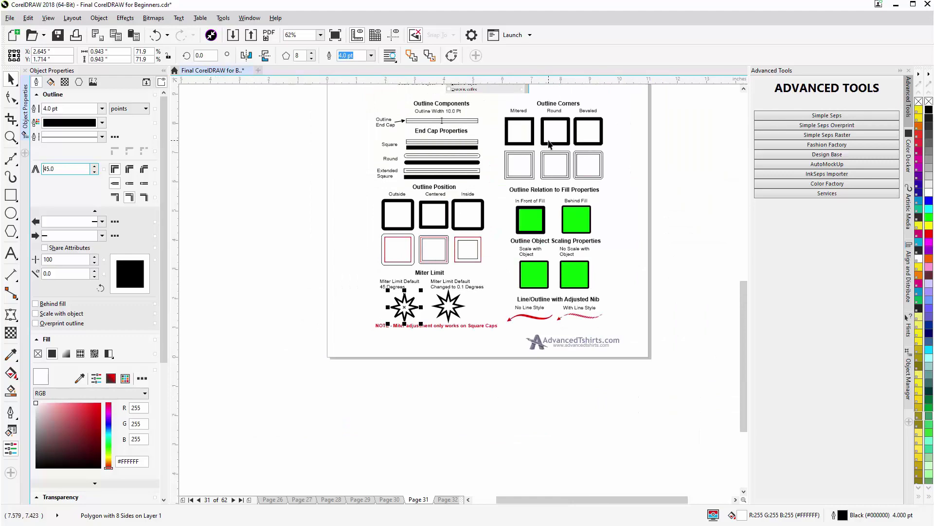
scroll(442, 297, up, 2)
scroll(442, 297, up, 2)
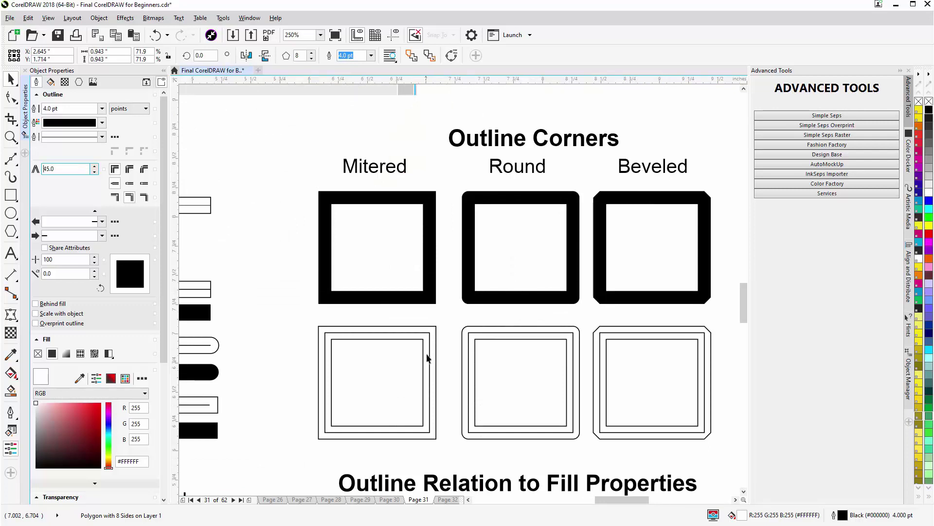
click(437, 331)
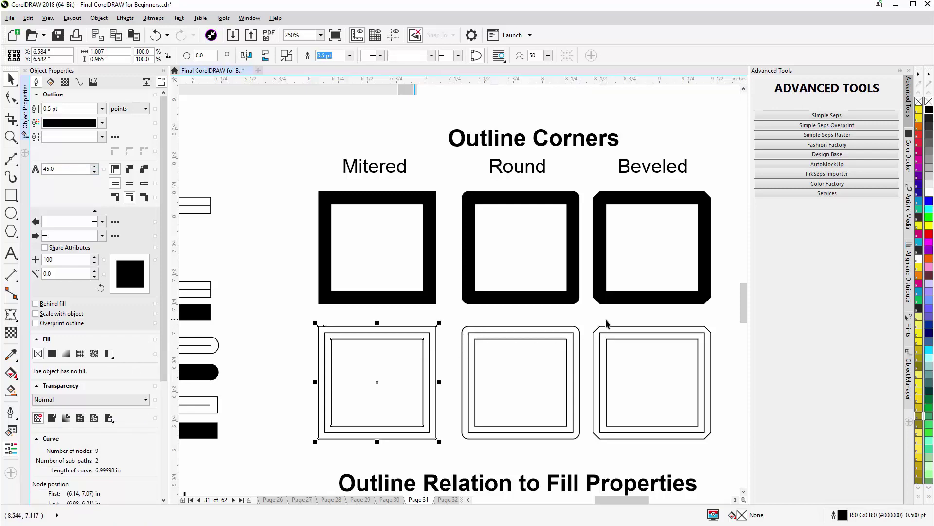
click(358, 260)
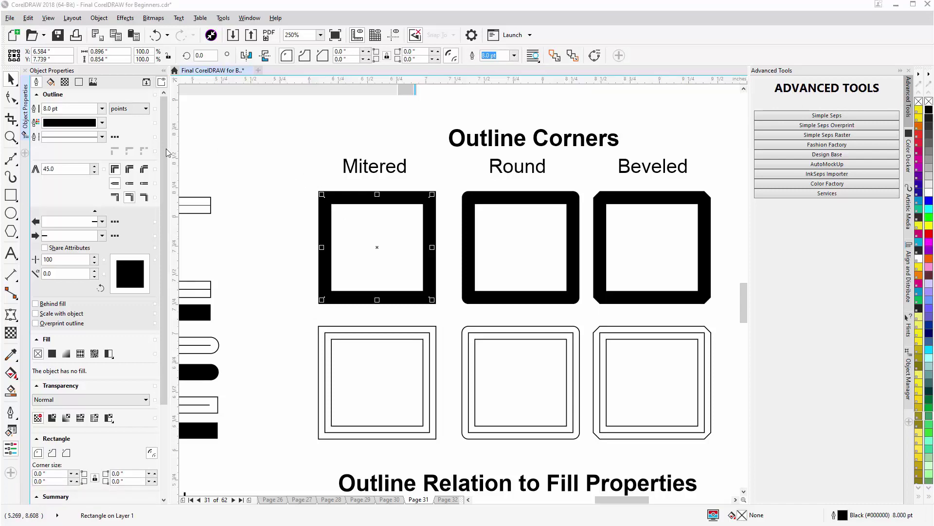
click(132, 172)
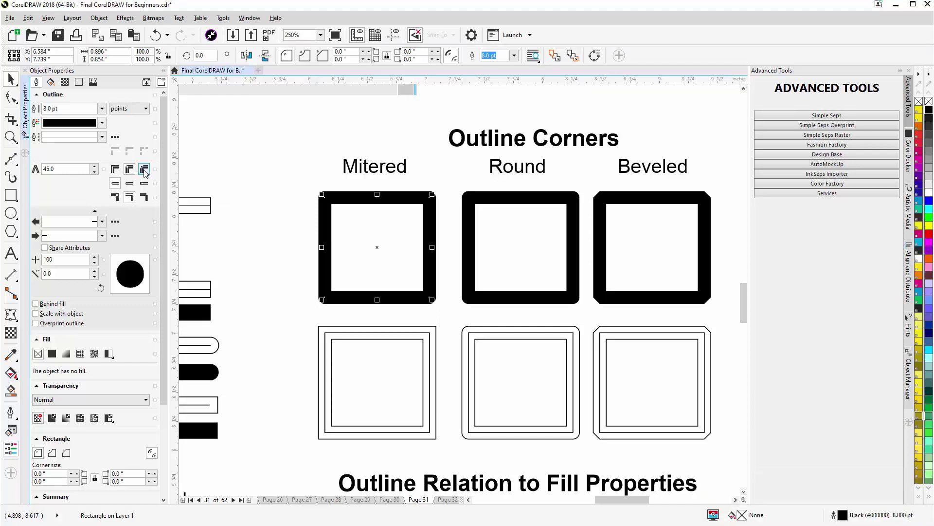
click(144, 170)
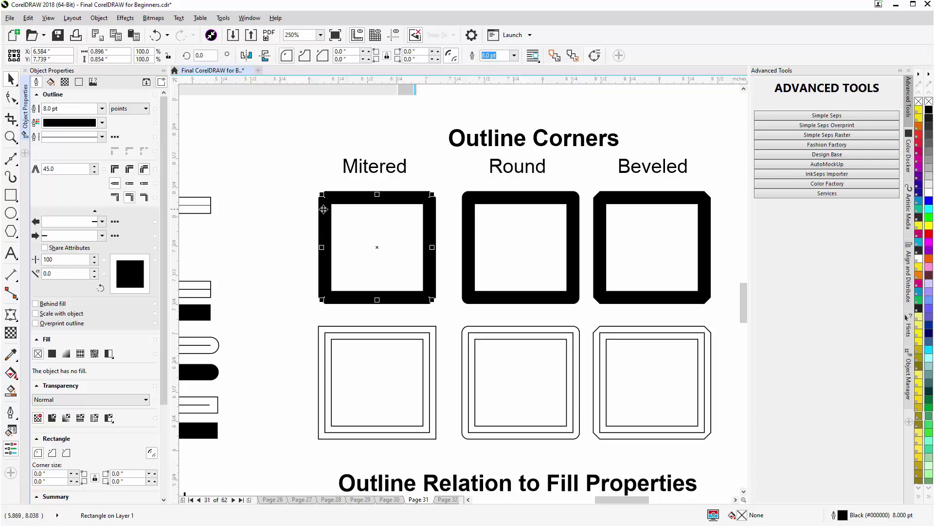
click(300, 202)
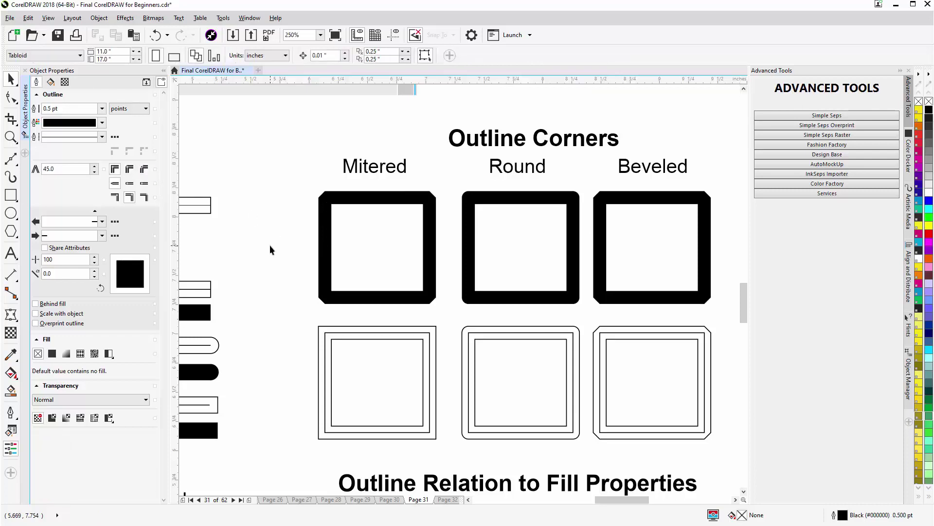
Inspect the Mitered and Round corner diagrams by selecting the rectangle path inside each, and continue to the Outline Relation to Fill Properties examples
click(358, 334)
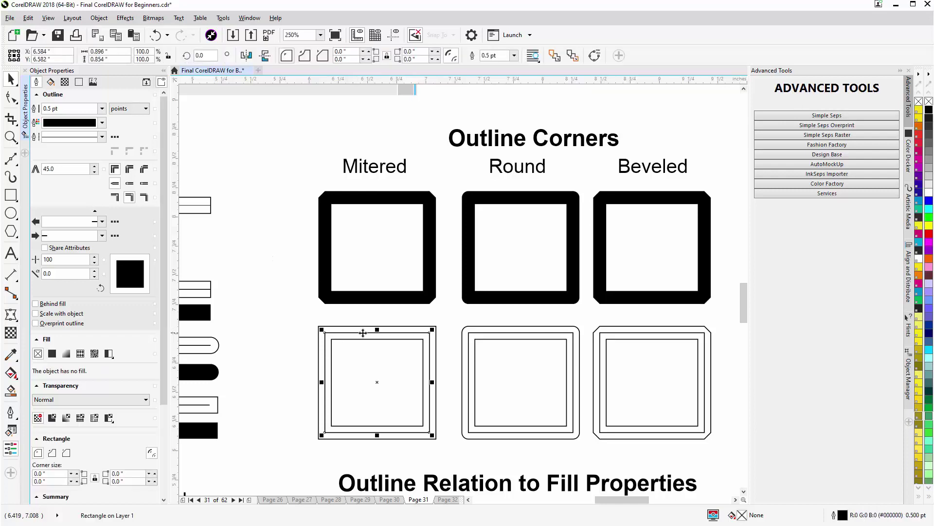
click(509, 335)
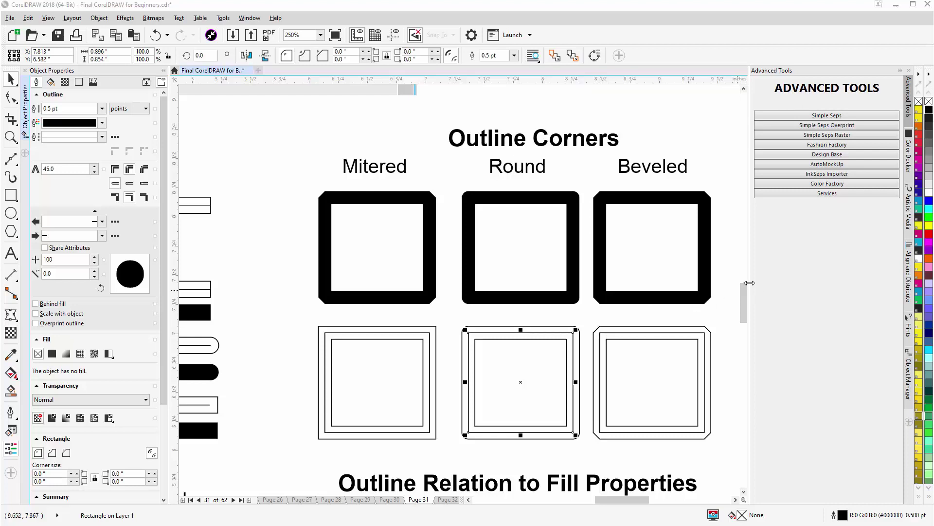
drag(743, 291, 739, 321)
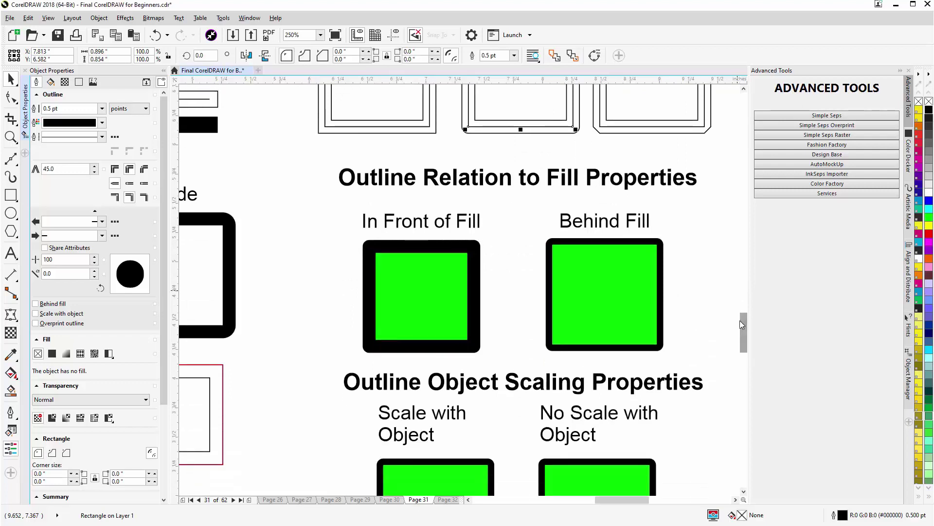